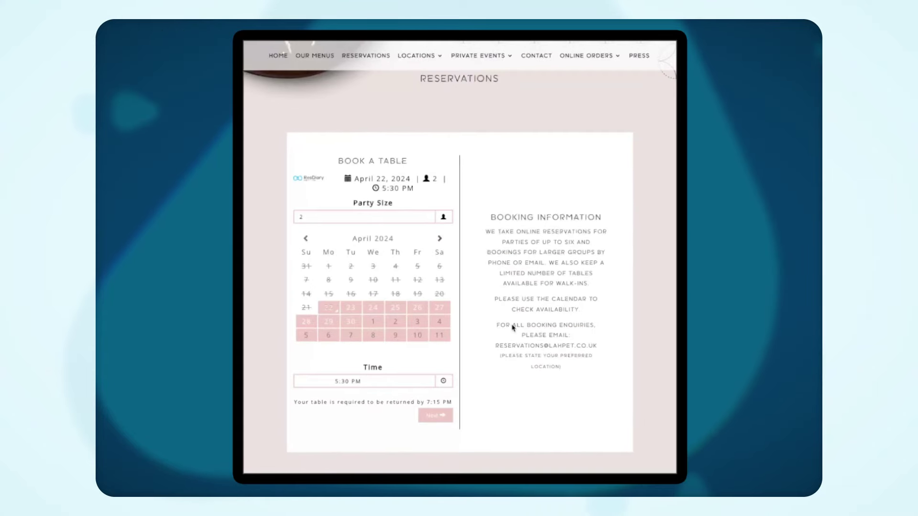
Step: Set the booking widget's party size to 4 guests for April 22, 2024 at 5:30 PM
left_click(431, 218)
left_click(386, 276)
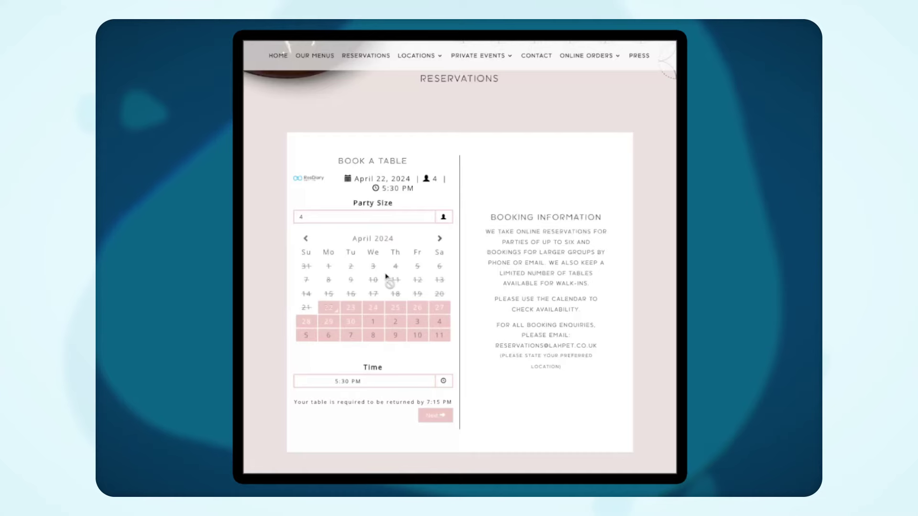